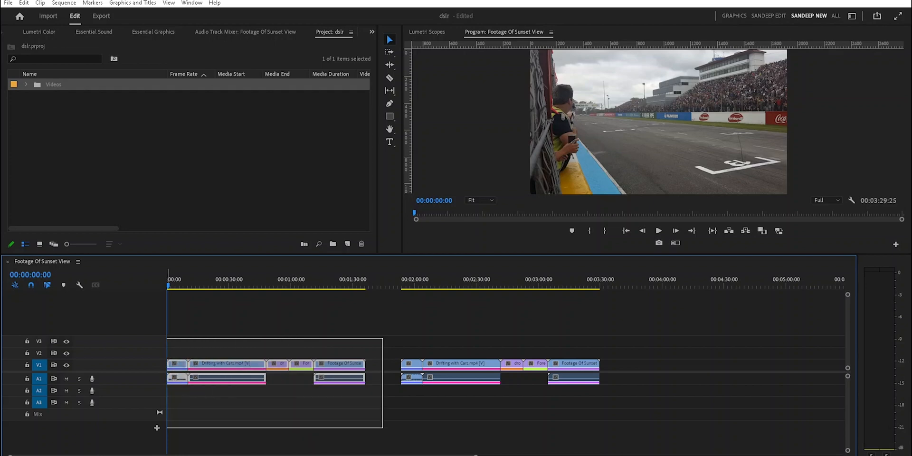
# - Nest the first group of clips on the timeline, keeping the name Nested Sequence 01, and select the nested clip
pyautogui.rightClick(296, 378)
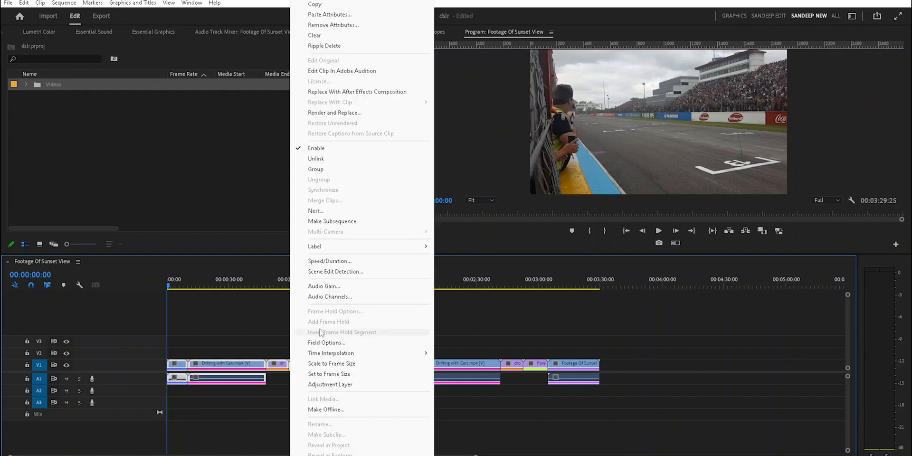
pyautogui.click(324, 211)
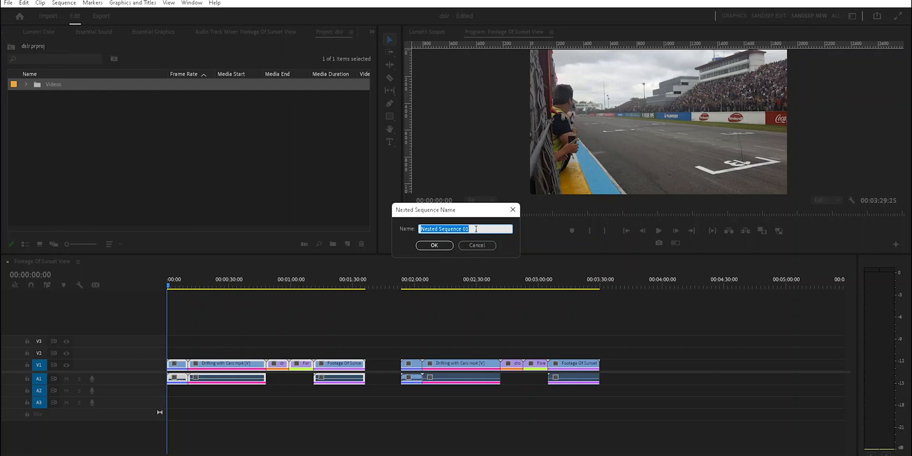
pyautogui.click(443, 246)
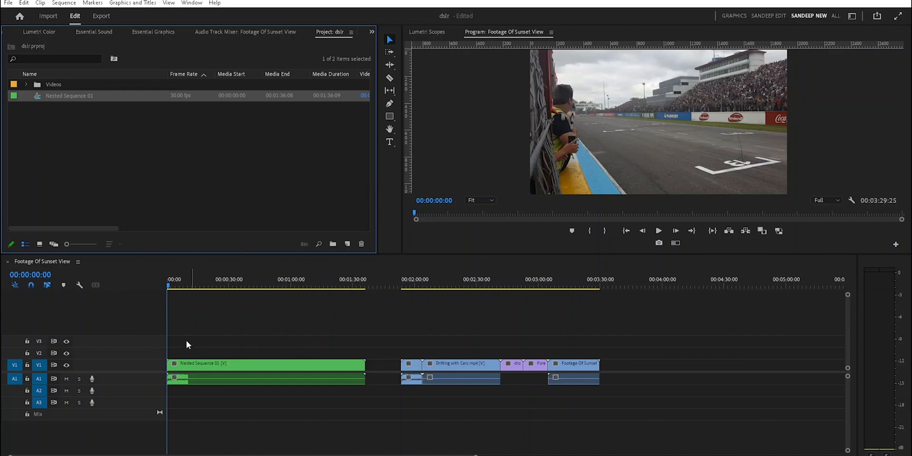
pyautogui.click(244, 366)
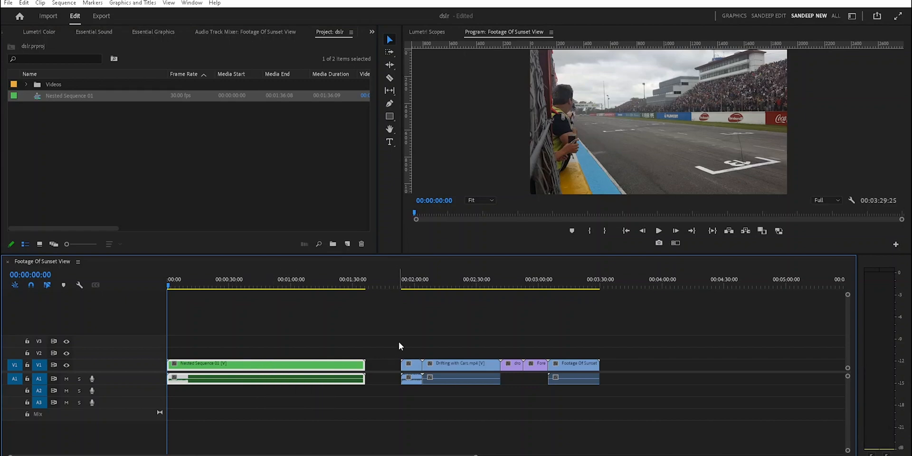
# - Make a subsequence from the second group of clips and show it in the project's item list
pyautogui.moveTo(394, 340); pyautogui.dragTo(642, 420)
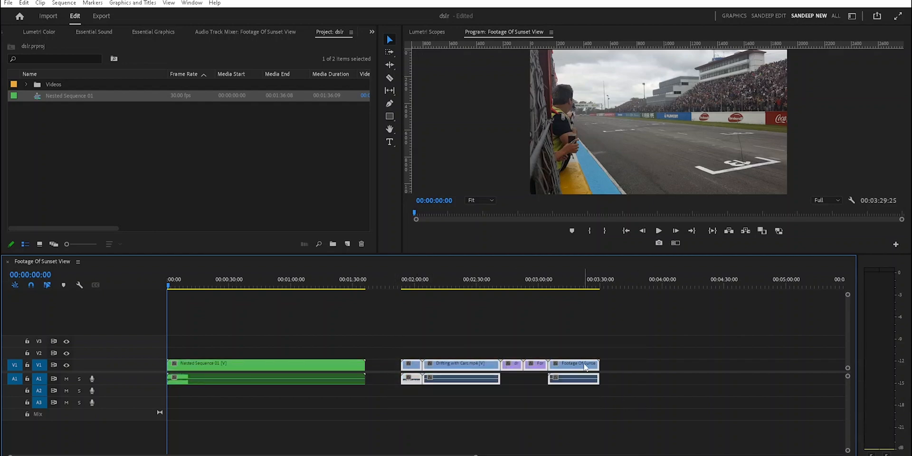
pyautogui.rightClick(585, 368)
pyautogui.click(623, 227)
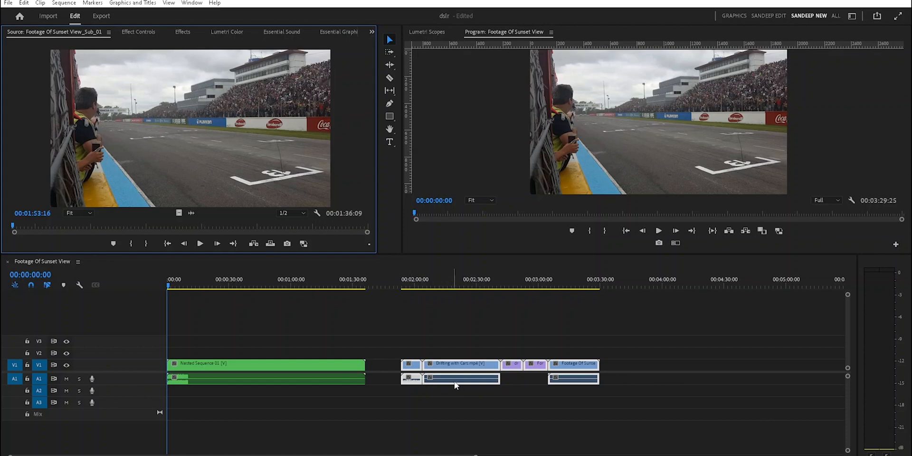
pyautogui.click(512, 395)
pyautogui.click(184, 182)
pyautogui.hotkey('shift', '1')
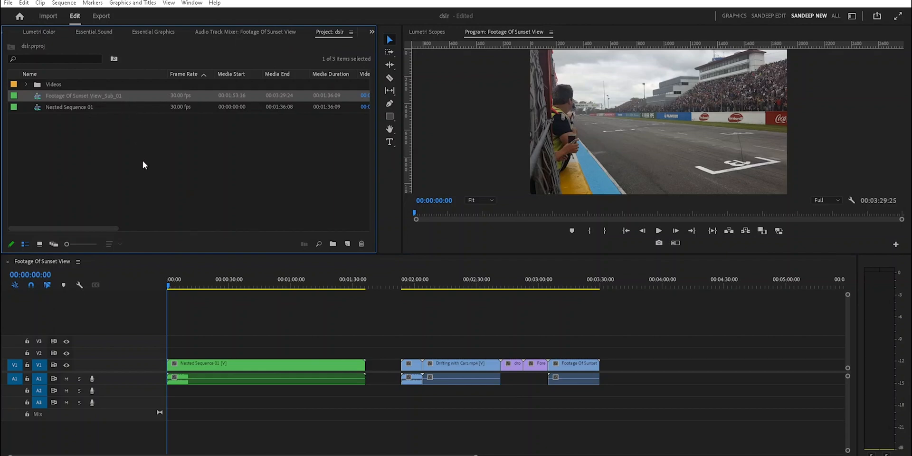
# - Place the Footage Of Sunset View_Sub_01 subsequence on V1 after the second clip group, and delete that copy from the timeline
pyautogui.moveTo(395, 337); pyautogui.dragTo(622, 409)
pyautogui.click(582, 414)
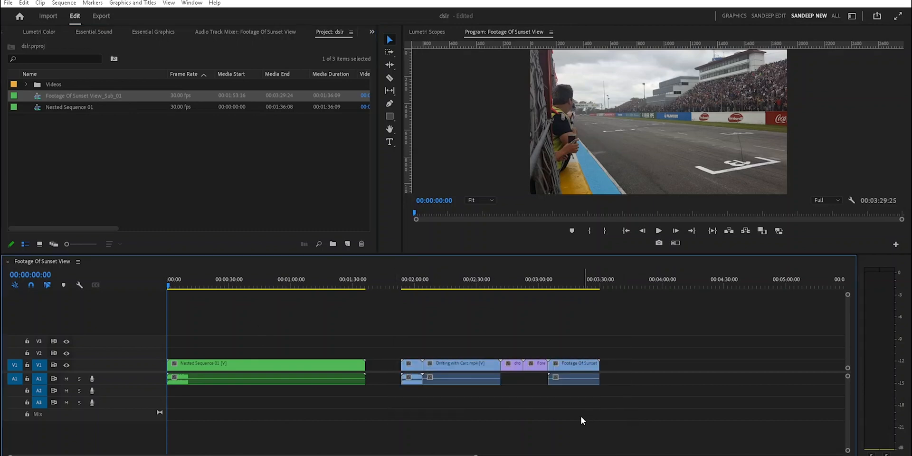
pyautogui.click(312, 368)
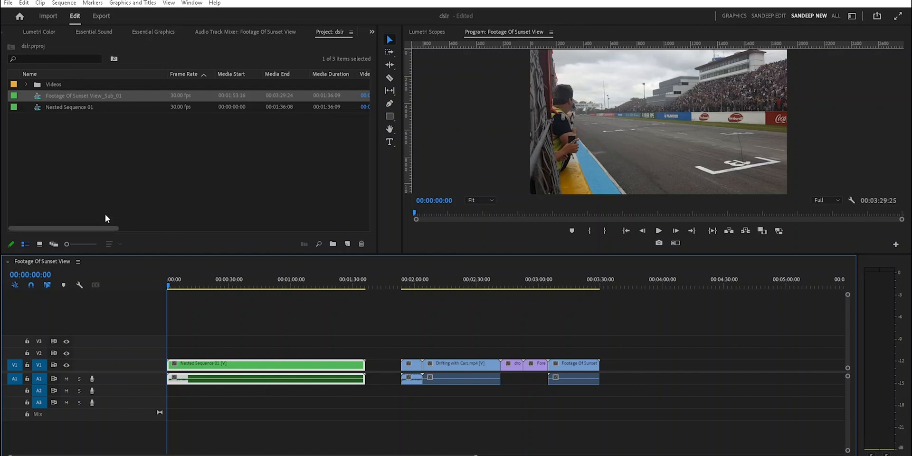
pyautogui.click(38, 100)
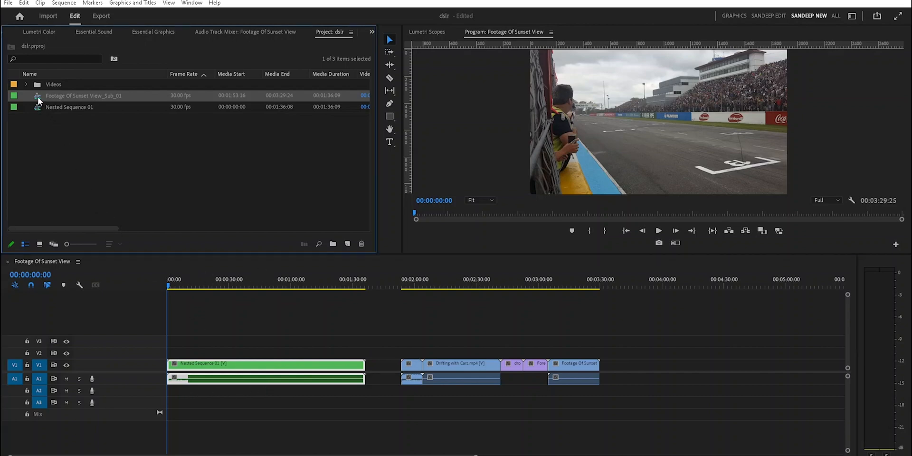
pyautogui.moveTo(38, 100); pyautogui.dragTo(624, 368)
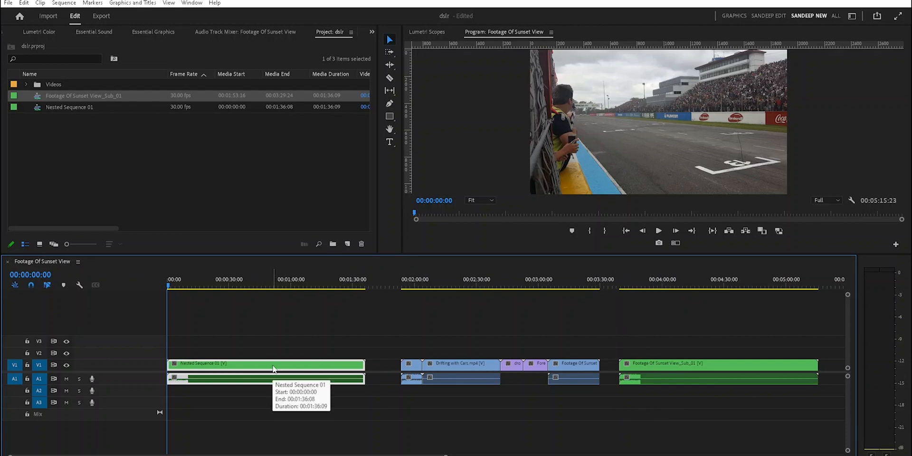
pyautogui.click(645, 365)
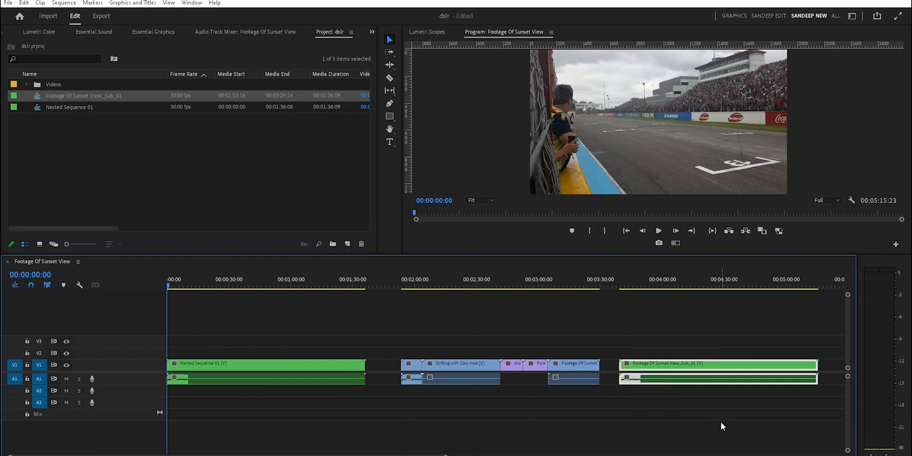
pyautogui.press('Delete')
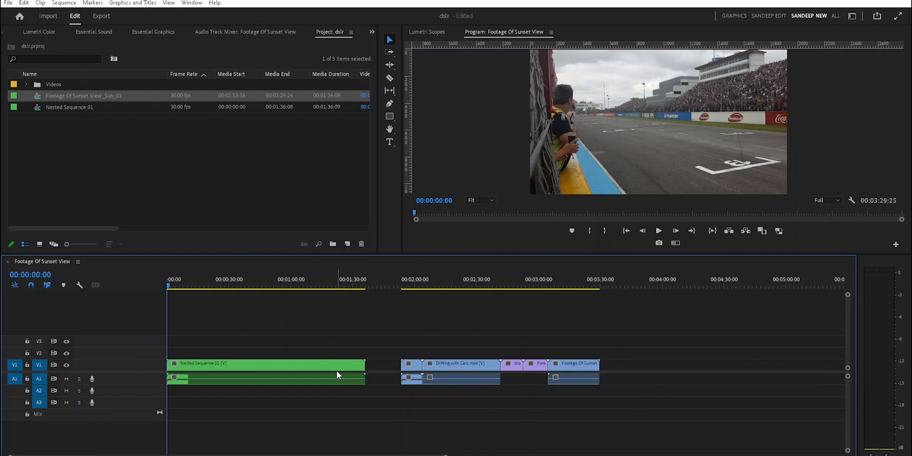
# - Create a new sequence named 2d from the custom 4k preset
pyautogui.moveTo(394, 336); pyautogui.dragTo(650, 449)
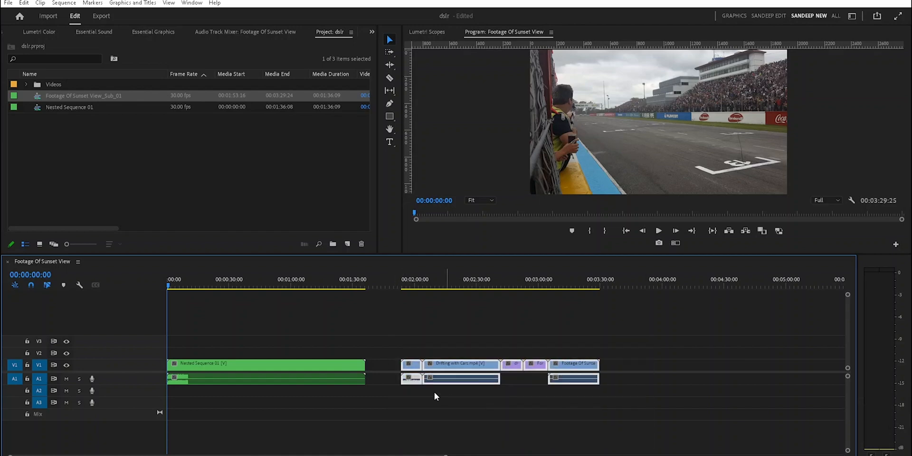
pyautogui.moveTo(397, 334); pyautogui.dragTo(612, 420)
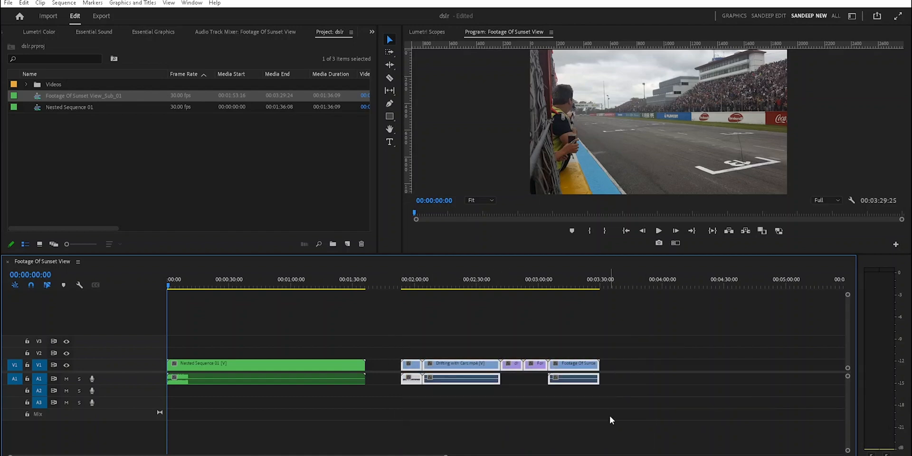
pyautogui.click(348, 244)
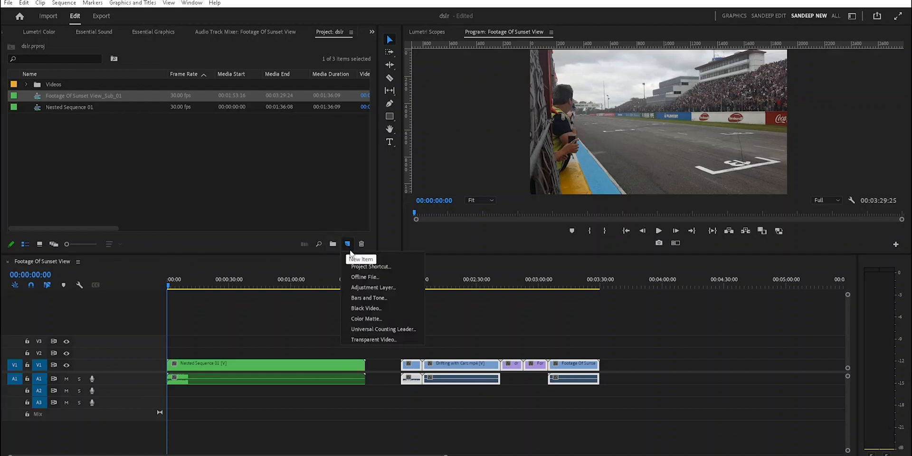
pyautogui.click(356, 259)
pyautogui.moveTo(367, 378); pyautogui.dragTo(303, 379)
pyautogui.write('2d')
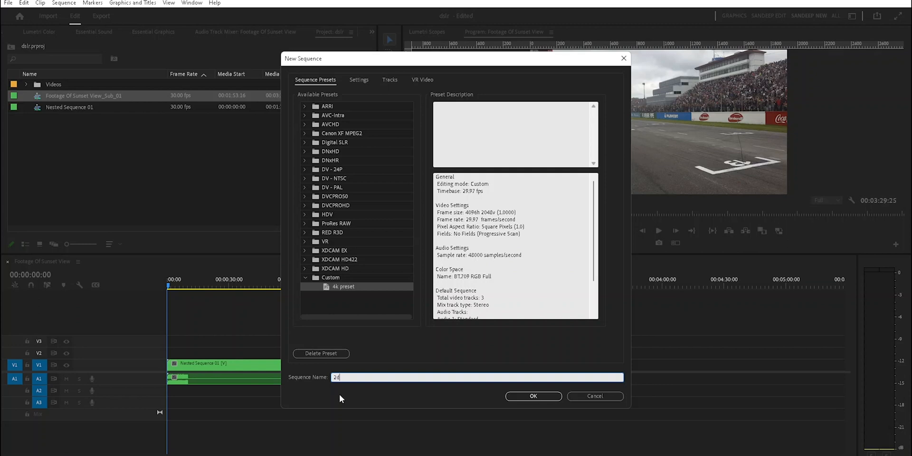
pyautogui.click(533, 397)
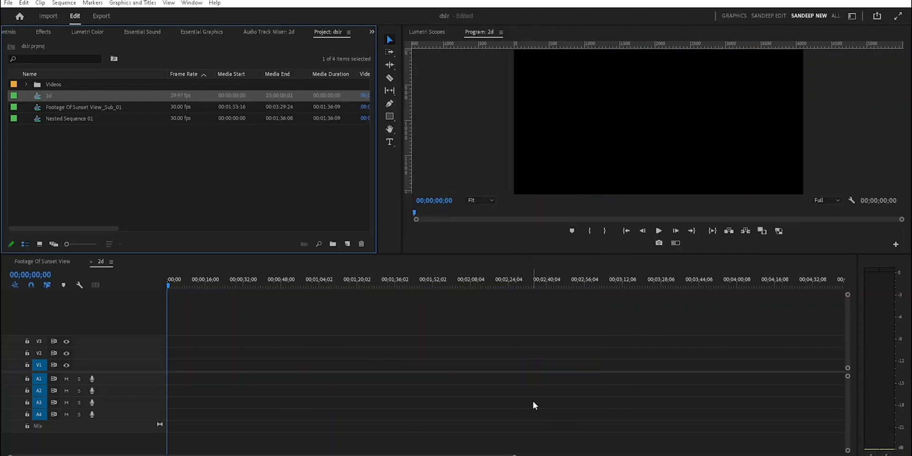
# - Compare the second clip group in the Footage Of Sunset View sequence with the empty 2d sequence
pyautogui.moveTo(394, 343); pyautogui.dragTo(650, 434)
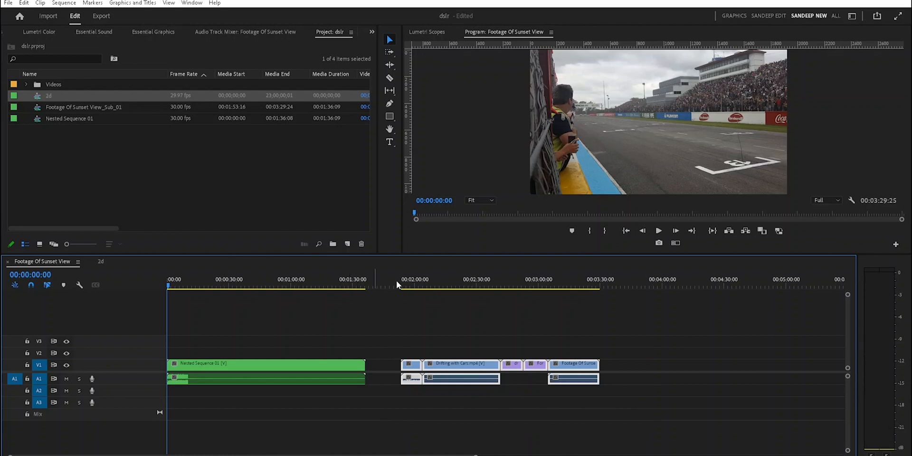
pyautogui.click(101, 262)
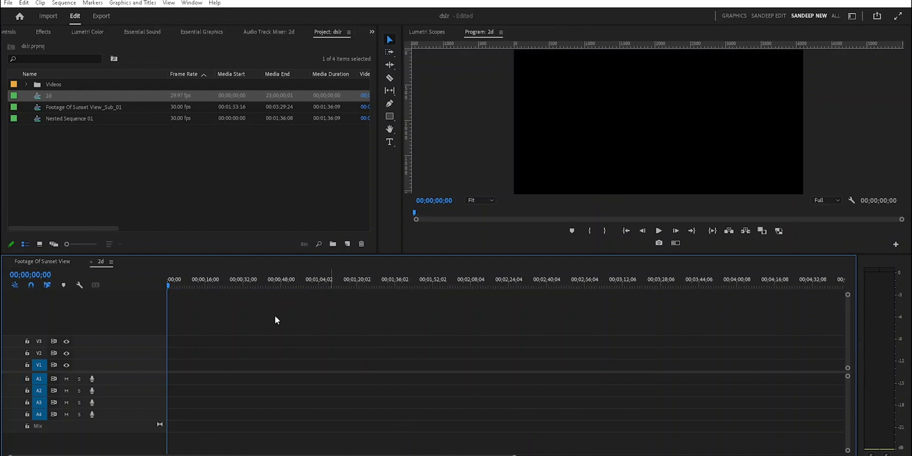
pyautogui.click(61, 263)
pyautogui.click(451, 407)
pyautogui.moveTo(395, 337); pyautogui.dragTo(704, 451)
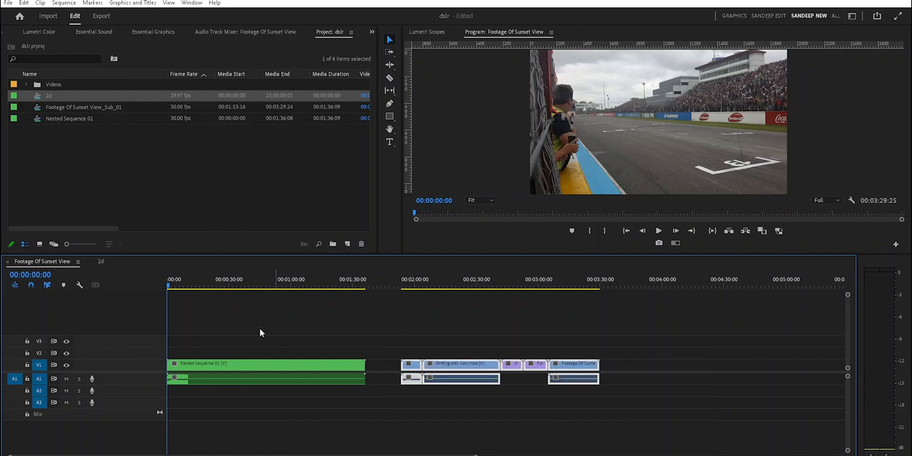
pyautogui.click(104, 264)
pyautogui.click(50, 266)
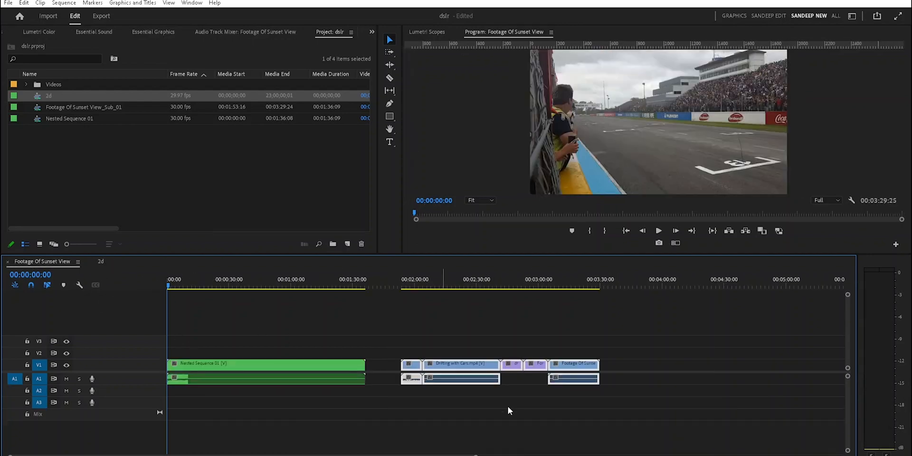
pyautogui.moveTo(401, 343); pyautogui.dragTo(662, 420)
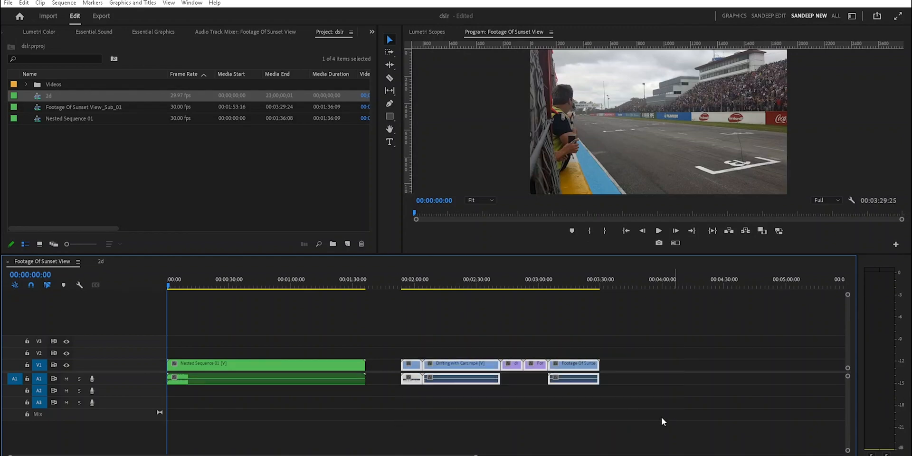
pyautogui.click(494, 398)
pyautogui.moveTo(395, 337); pyautogui.dragTo(680, 450)
# - Place the Footage Of Sunset View_Sub_01 subsequence at the start of tracks V1 and A1 in the 2d sequence
pyautogui.click(101, 261)
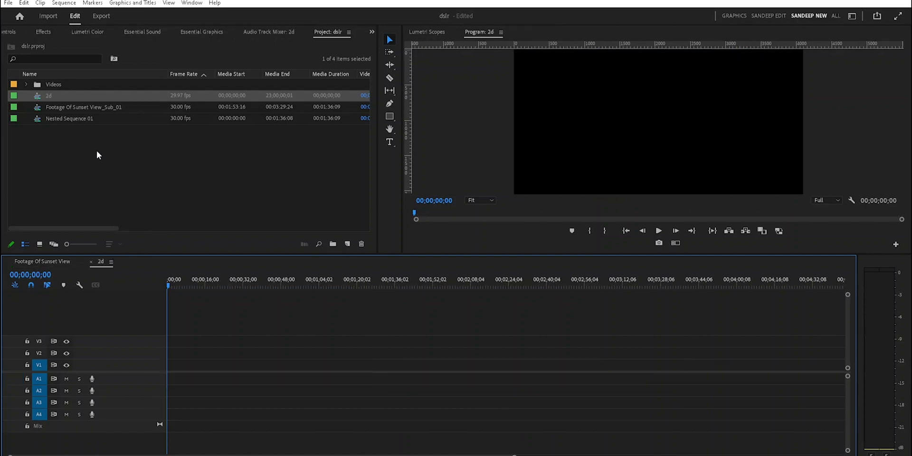
pyautogui.moveTo(61, 108); pyautogui.dragTo(171, 375)
pyautogui.click(558, 259)
# - Compare the subsequence placed in 2d with the nested clip and the original clips in the Footage Of Sunset View sequence
pyautogui.click(88, 261)
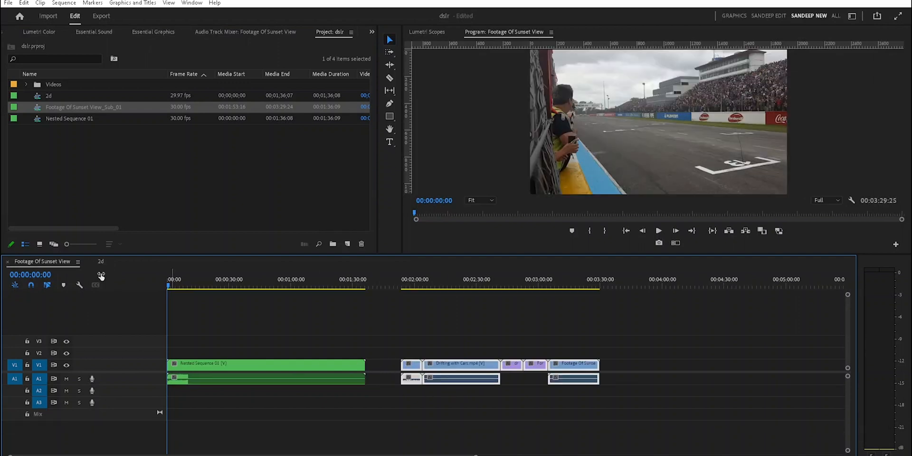
pyautogui.click(99, 262)
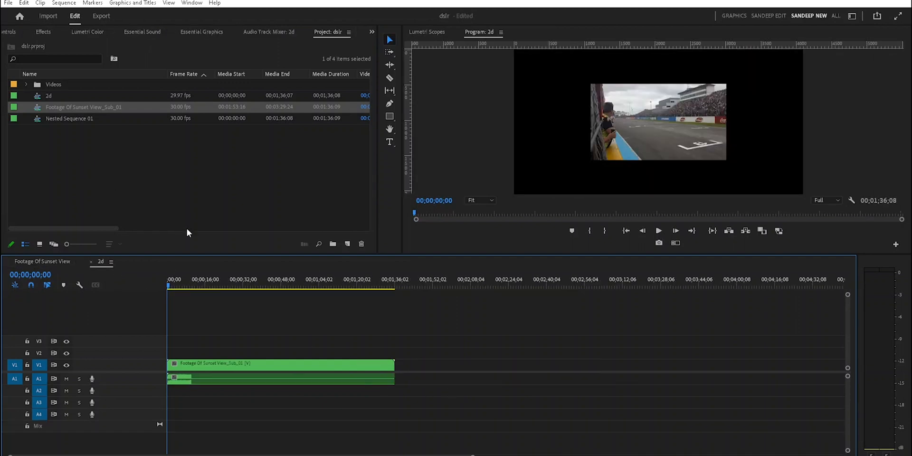
pyautogui.click(46, 263)
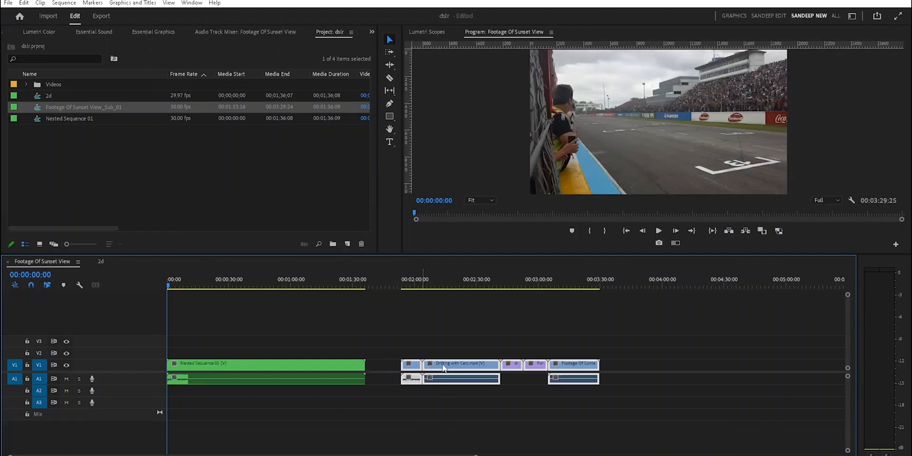
pyautogui.click(542, 412)
pyautogui.click(287, 374)
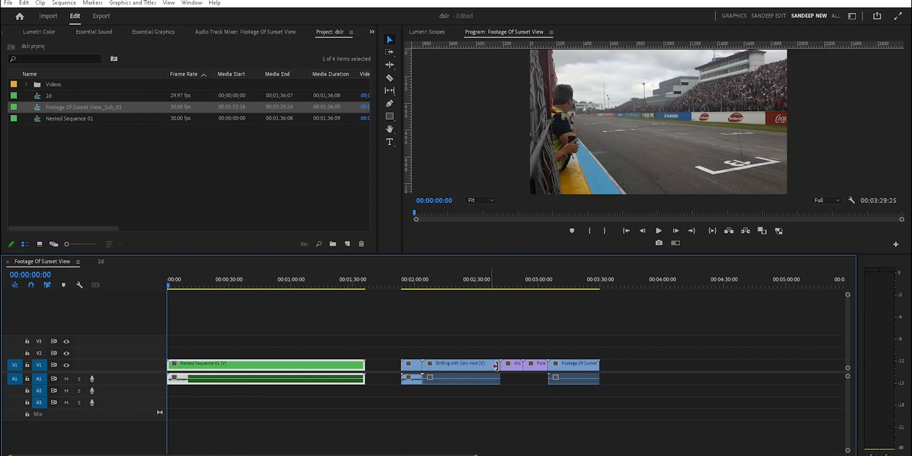
pyautogui.moveTo(390, 339); pyautogui.dragTo(605, 416)
pyautogui.moveTo(398, 333); pyautogui.dragTo(628, 416)
pyautogui.click(130, 190)
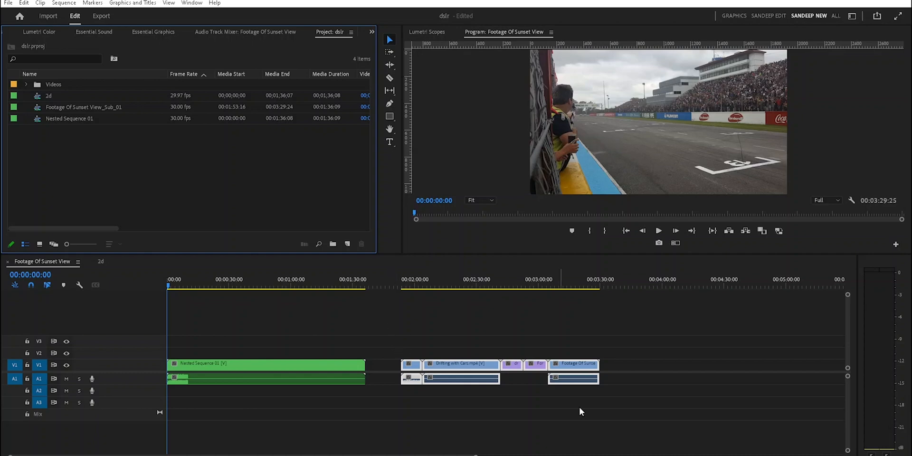
pyautogui.moveTo(377, 329); pyautogui.dragTo(645, 424)
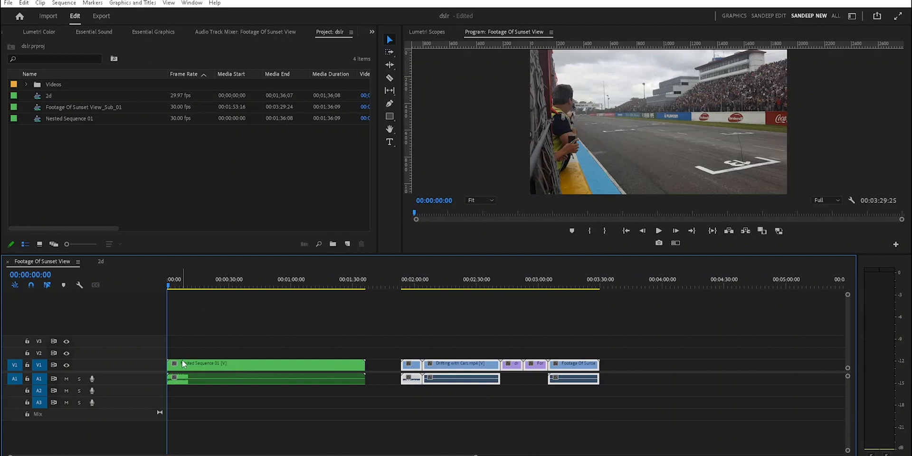
# - Open Nested Sequence 01 from the timeline to view its contents, and return to the Footage Of Sunset View sequence
pyautogui.click(234, 367)
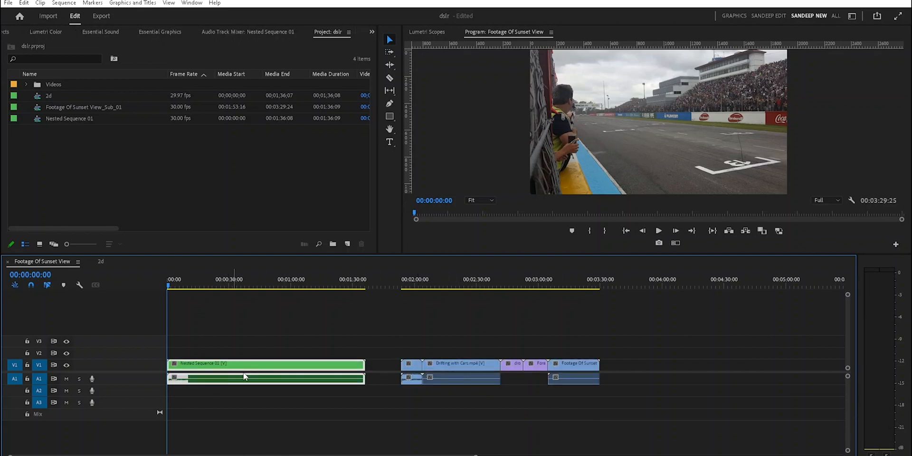
pyautogui.doubleClick(244, 374)
pyautogui.click(125, 264)
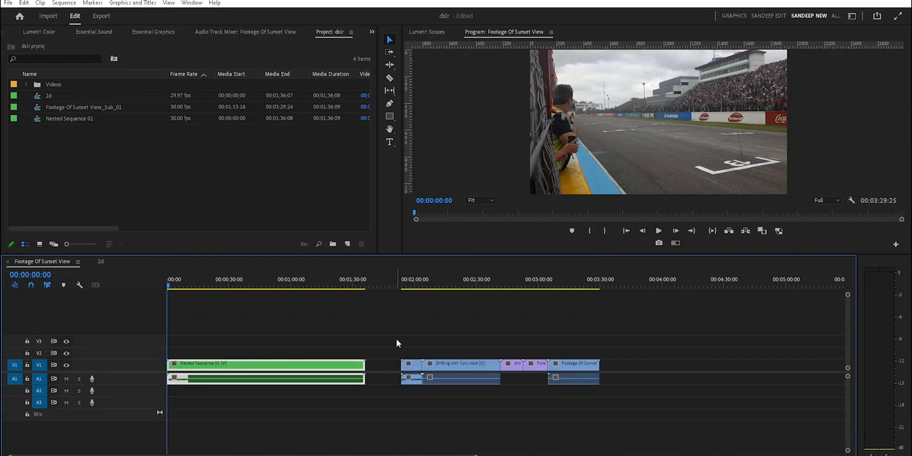
# - Open the media export settings for the Footage Of Sunset View_Sub_01 subsequence from the project items
pyautogui.moveTo(396, 338); pyautogui.dragTo(639, 417)
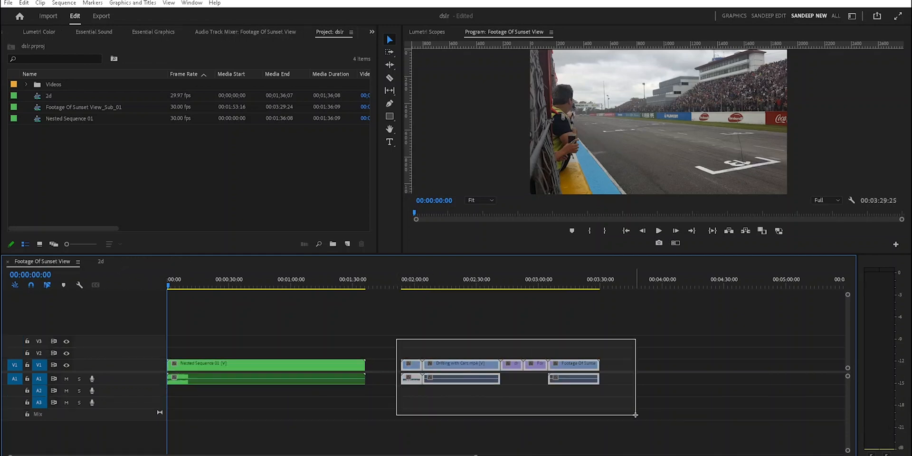
pyautogui.rightClick(65, 107)
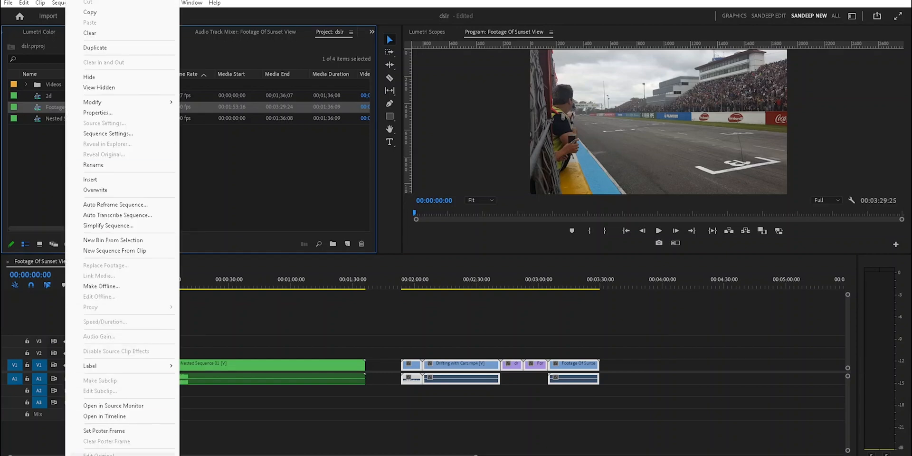
pyautogui.scroll(-1, 122, 378)
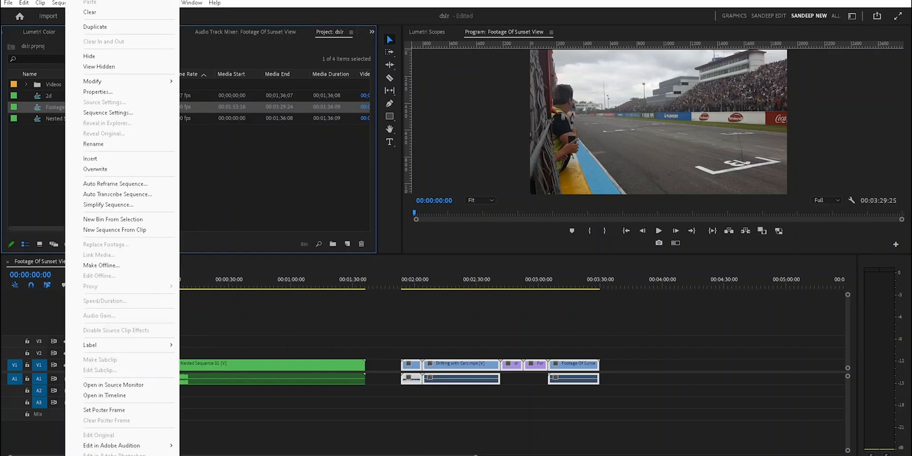
pyautogui.click(124, 450)
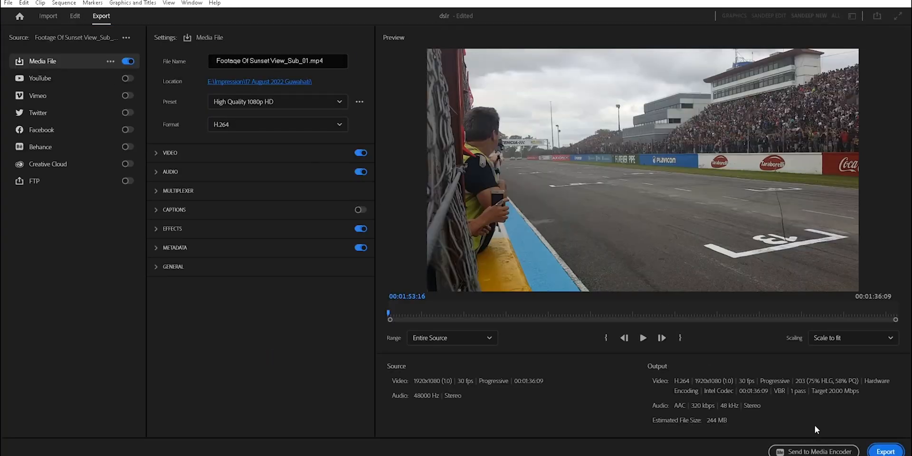
# - Leave the export settings without exporting, and compare the original clips with the nested clip in the timeline
pyautogui.click(81, 17)
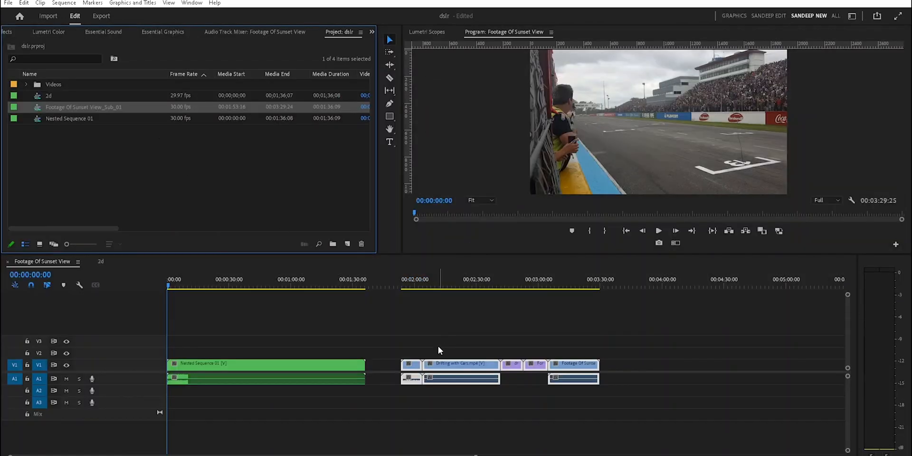
pyautogui.click(401, 341)
pyautogui.moveTo(395, 335); pyautogui.dragTo(637, 405)
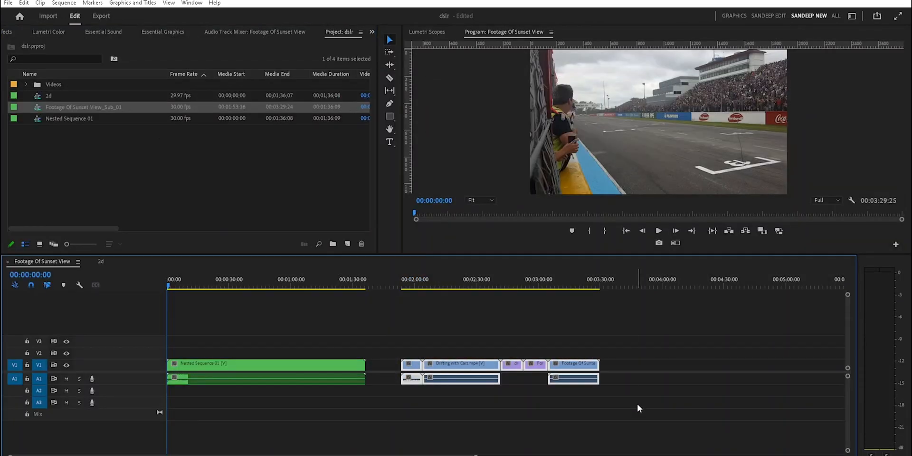
pyautogui.click(594, 412)
pyautogui.click(269, 366)
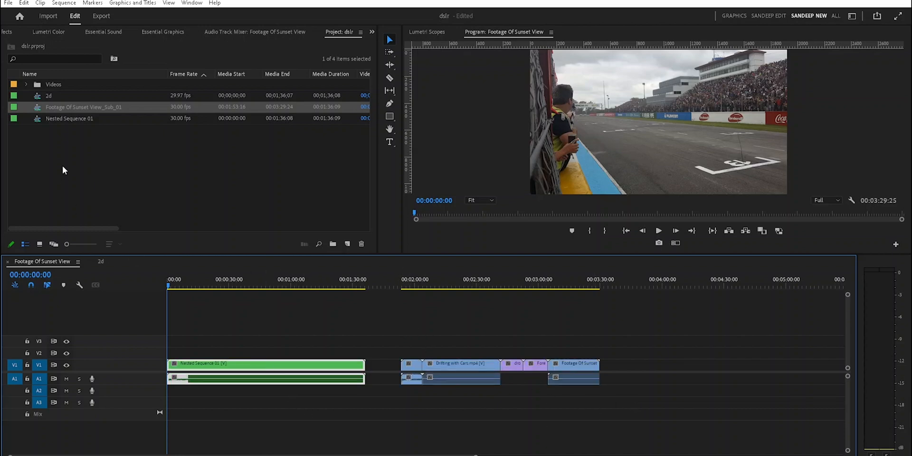
# - Check the media export option available for Nested Sequence 01 among the project items
pyautogui.rightClick(48, 119)
pyautogui.scroll(-2, 85, 437)
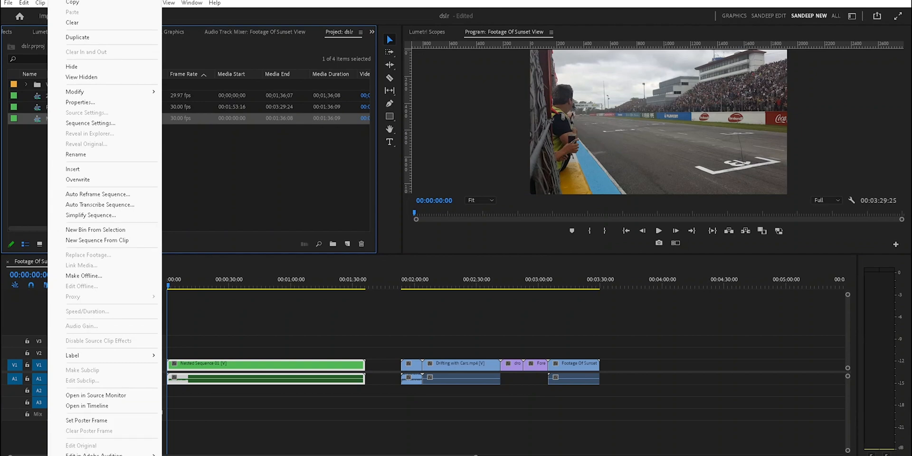
pyautogui.scroll(-1, 88, 449)
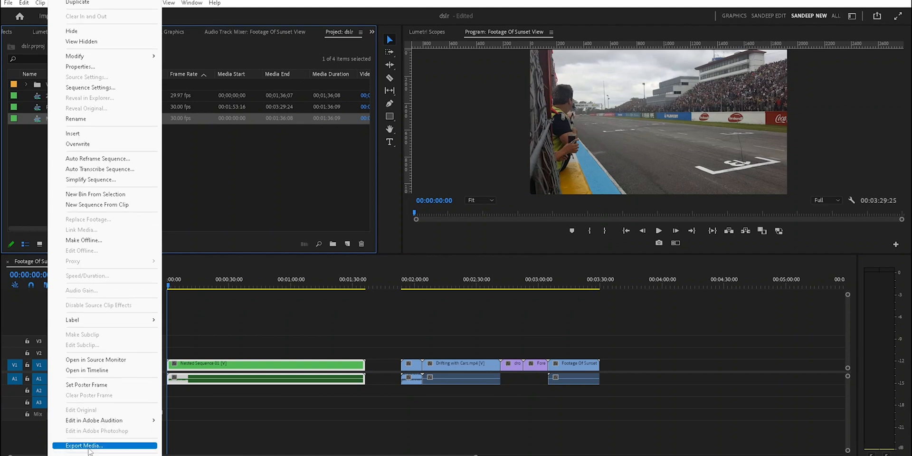
pyautogui.click(233, 440)
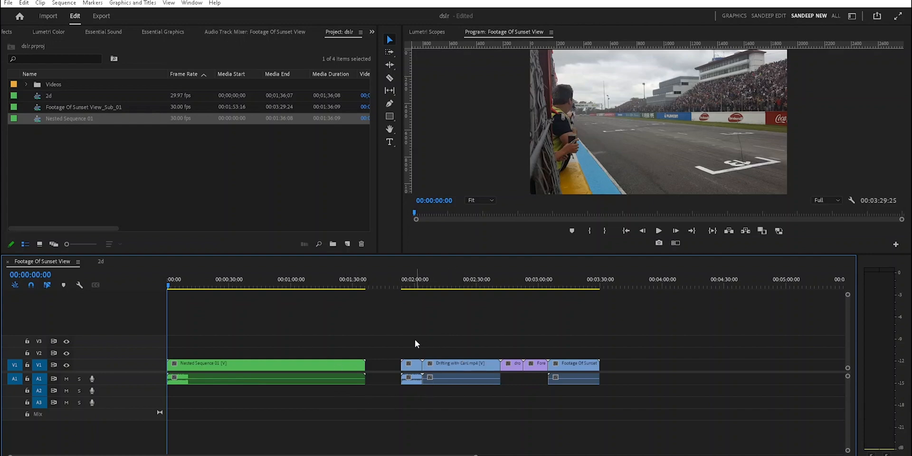
# - Highlight the original clips and the Nested Sequence 01 clip in turn to contrast them in the timeline
pyautogui.moveTo(393, 326); pyautogui.dragTo(623, 403)
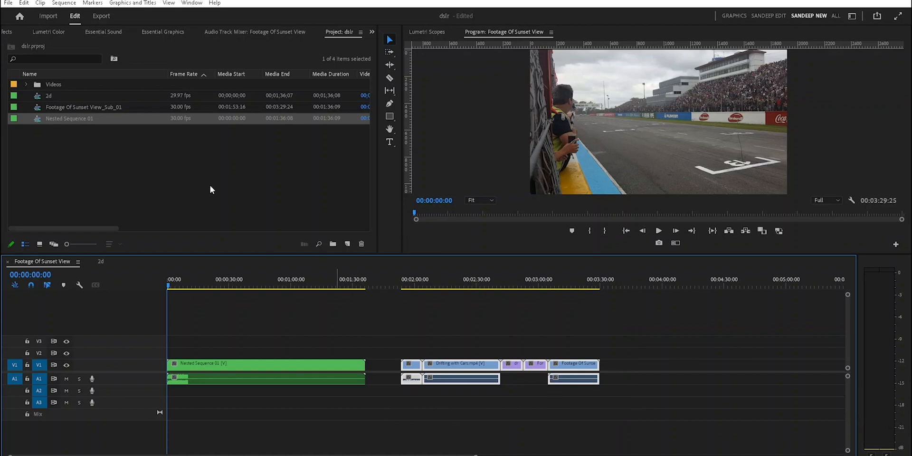
pyautogui.click(246, 368)
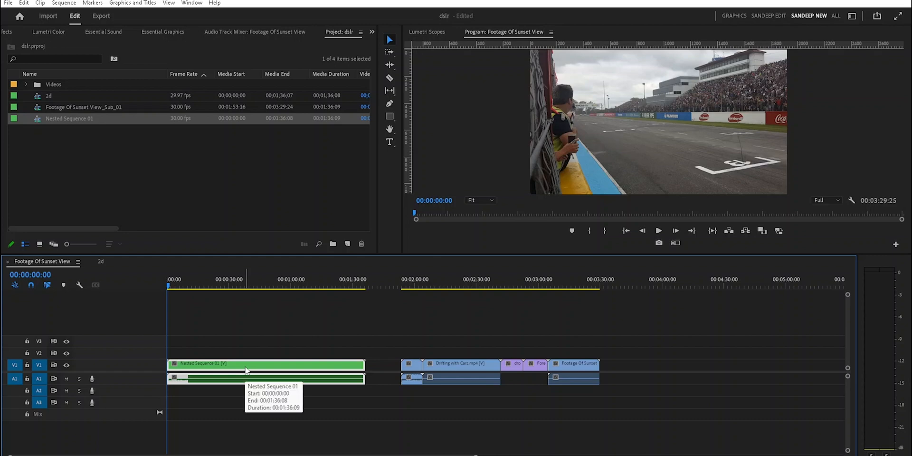
pyautogui.click(407, 410)
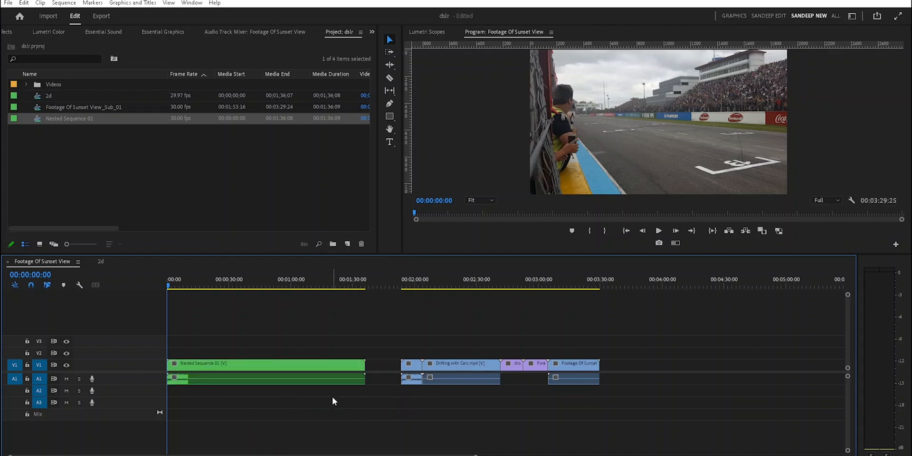
# - Replace the Nested Sequence 01 clip at the start of the timeline with a copy of the original clips
pyautogui.click(236, 366)
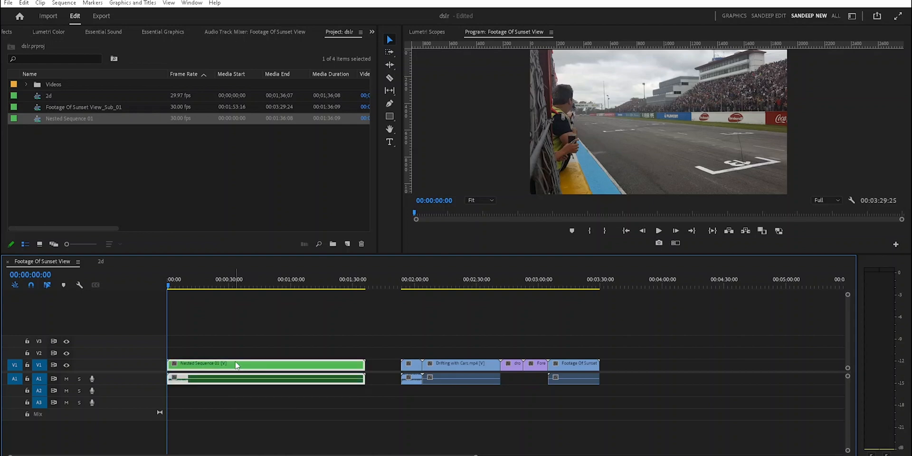
pyautogui.press('Delete')
pyautogui.moveTo(341, 338); pyautogui.dragTo(618, 433)
pyautogui.moveTo(419, 374); pyautogui.dragTo(185, 373)
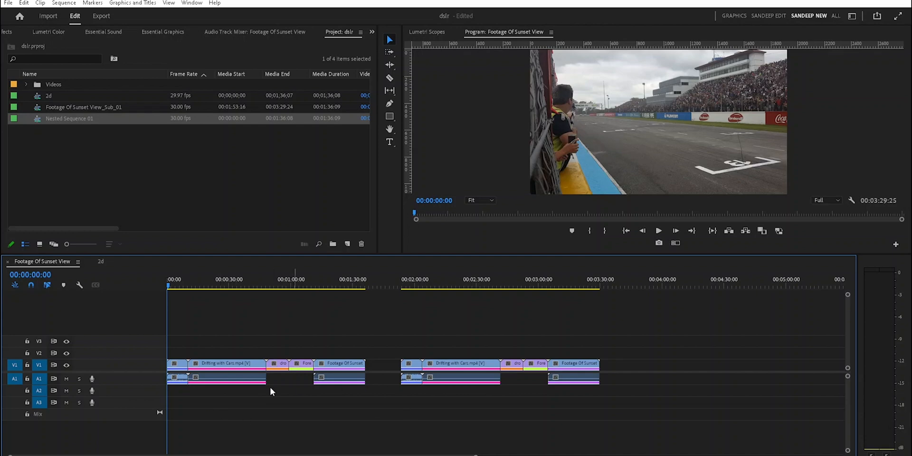
# - Duplicate the first copied clip's audio, placing one piece on A1 directly after the first clip and the other at the start of A2
pyautogui.moveTo(181, 381); pyautogui.dragTo(216, 391)
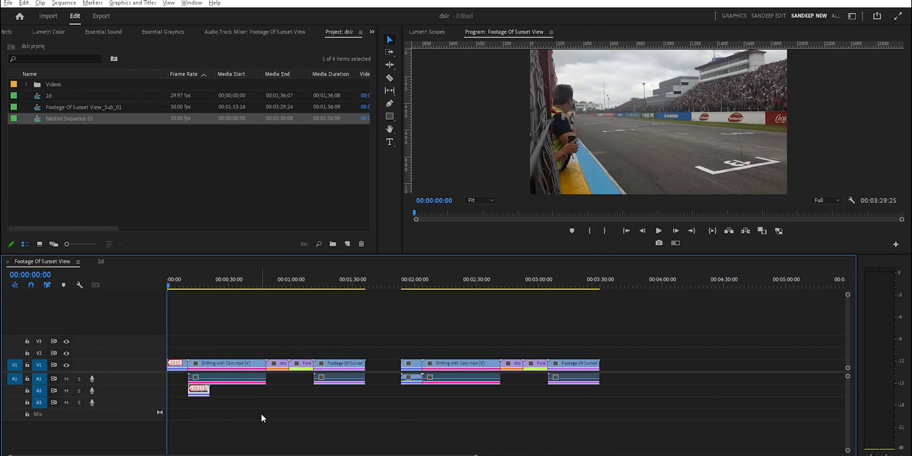
pyautogui.click(204, 394)
pyautogui.hotkey('ctrl', 'c')
pyautogui.hotkey('ctrl', 'v')
pyautogui.moveTo(191, 382); pyautogui.dragTo(179, 396)
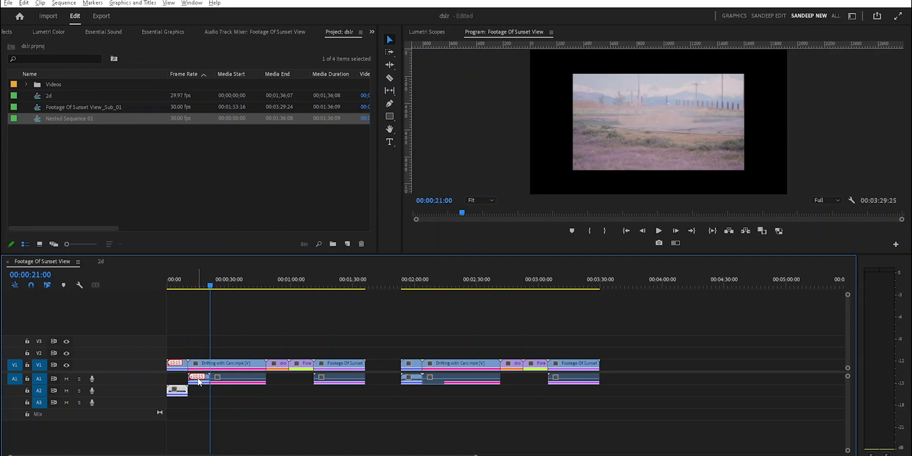
# - Nest the copied clips at the start of the timeline, including their A1 and A2 audio, as Nested Sequence 02
pyautogui.moveTo(208, 286); pyautogui.dragTo(174, 286)
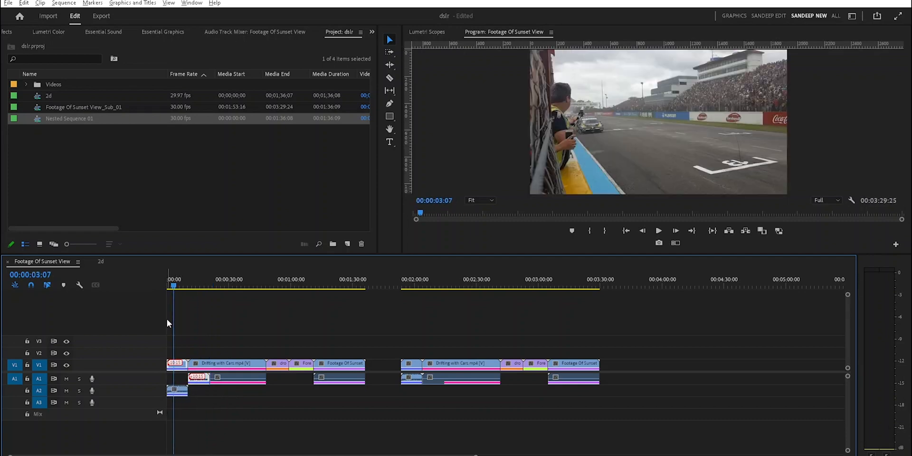
pyautogui.moveTo(359, 341); pyautogui.dragTo(162, 423)
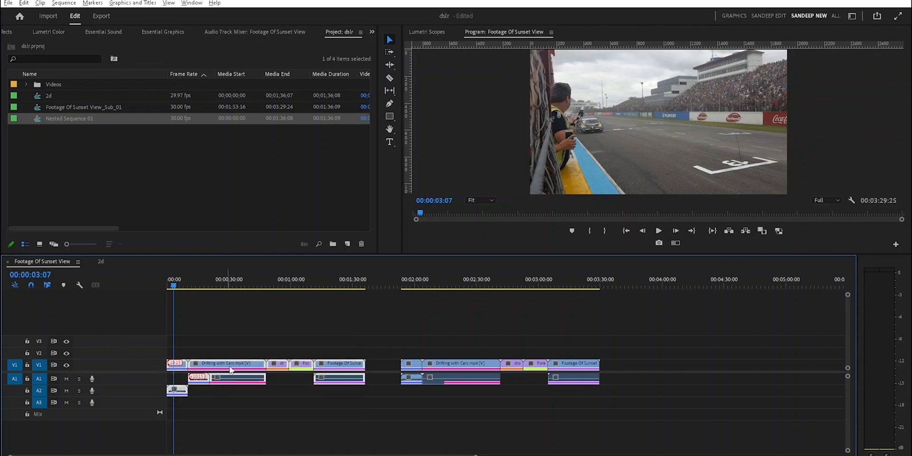
pyautogui.rightClick(230, 369)
pyautogui.click(266, 213)
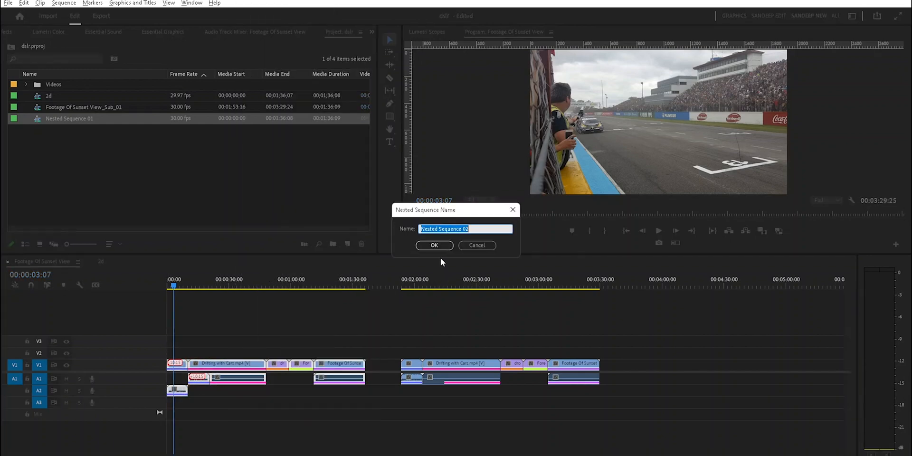
pyautogui.press('Return')
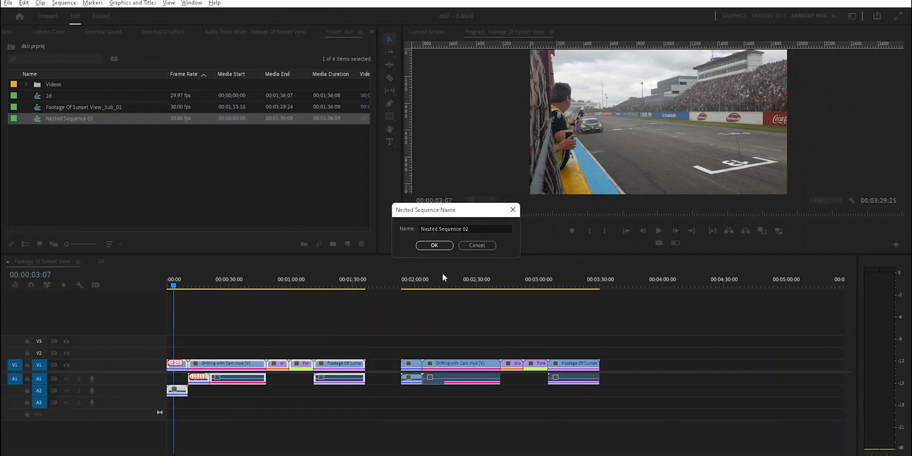
pyautogui.click(439, 246)
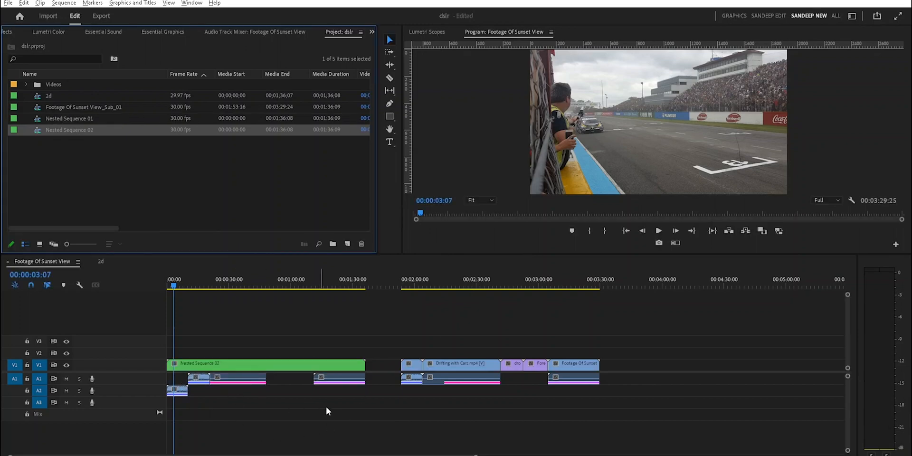
# - Place Nested Sequence 02 from the project items after the original clips to preview its audio, and delete that copy
pyautogui.moveTo(350, 409); pyautogui.dragTo(170, 381)
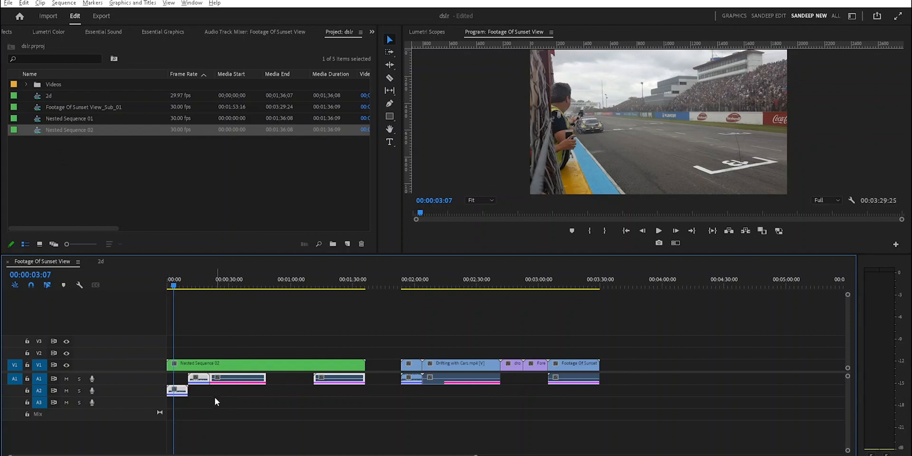
pyautogui.moveTo(38, 135); pyautogui.dragTo(627, 366)
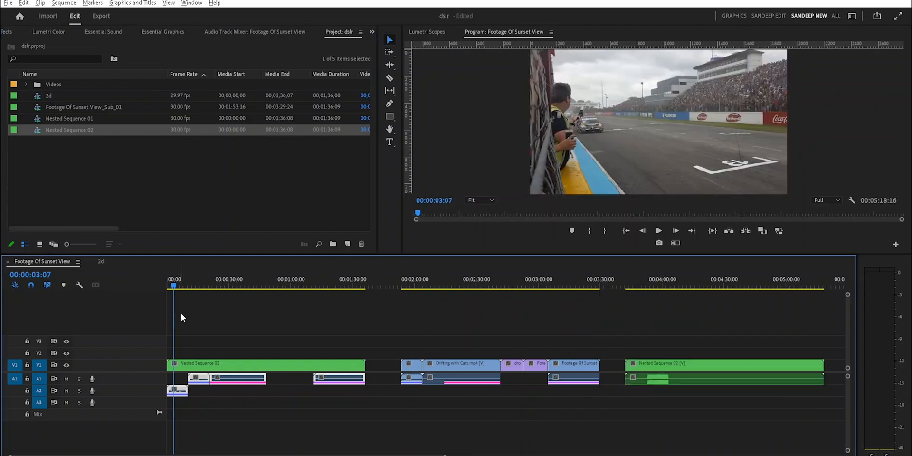
pyautogui.moveTo(174, 286); pyautogui.dragTo(170, 286)
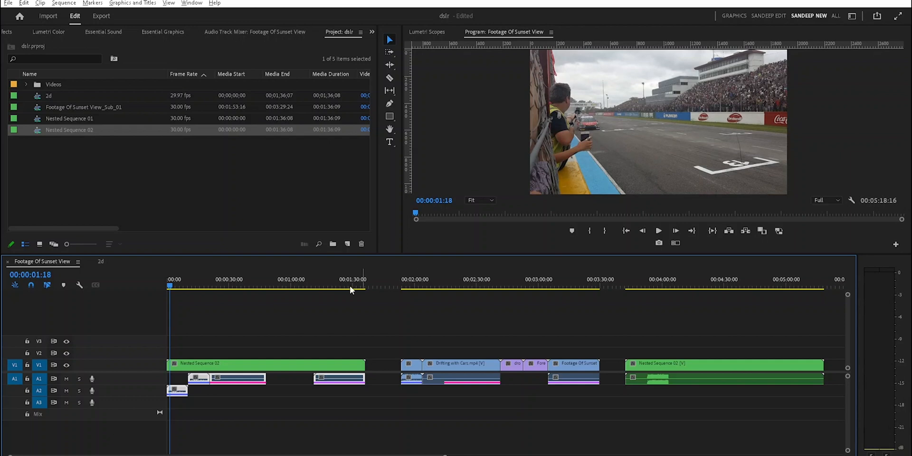
pyautogui.moveTo(170, 286); pyautogui.dragTo(651, 350)
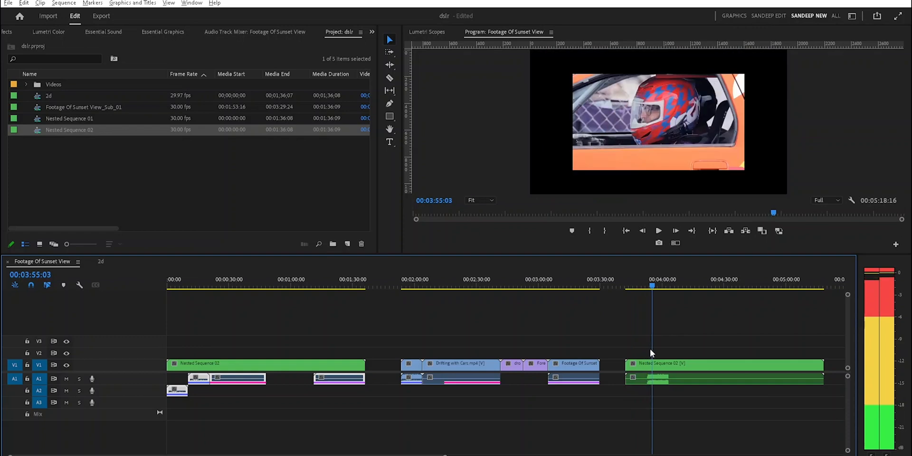
pyautogui.moveTo(653, 287); pyautogui.dragTo(619, 292)
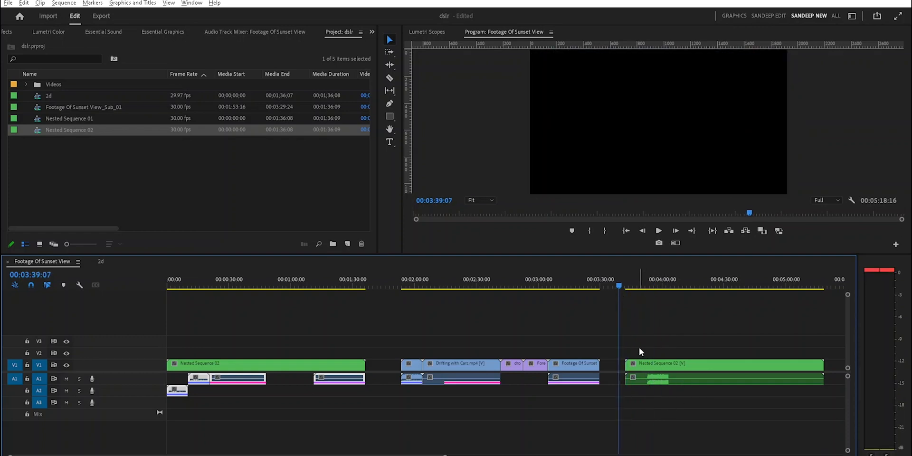
pyautogui.moveTo(639, 349); pyautogui.dragTo(686, 401)
pyautogui.press('Delete')
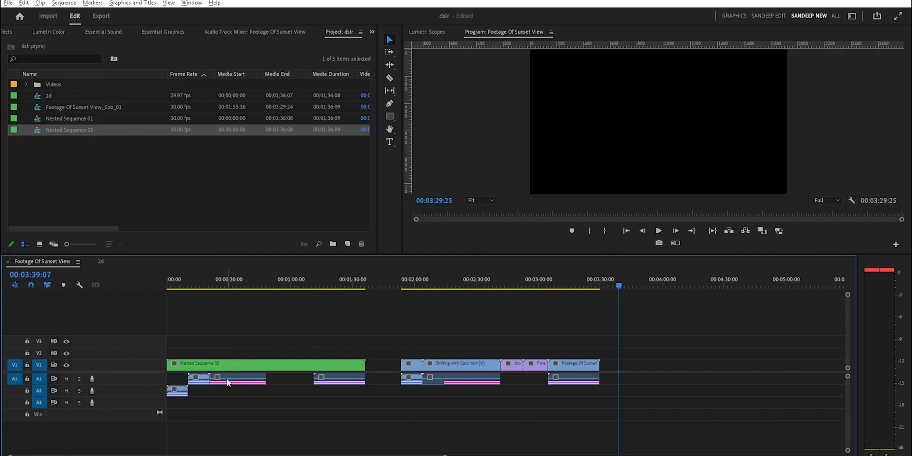
# - Duplicate the original clips' audio onto track A2 and make a subsequence from these clips
pyautogui.moveTo(397, 343); pyautogui.dragTo(506, 384)
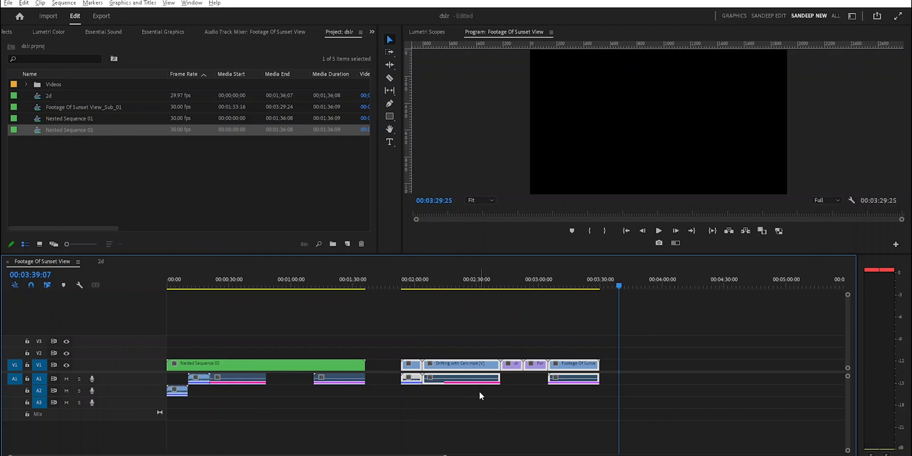
pyautogui.moveTo(407, 382); pyautogui.dragTo(407, 394)
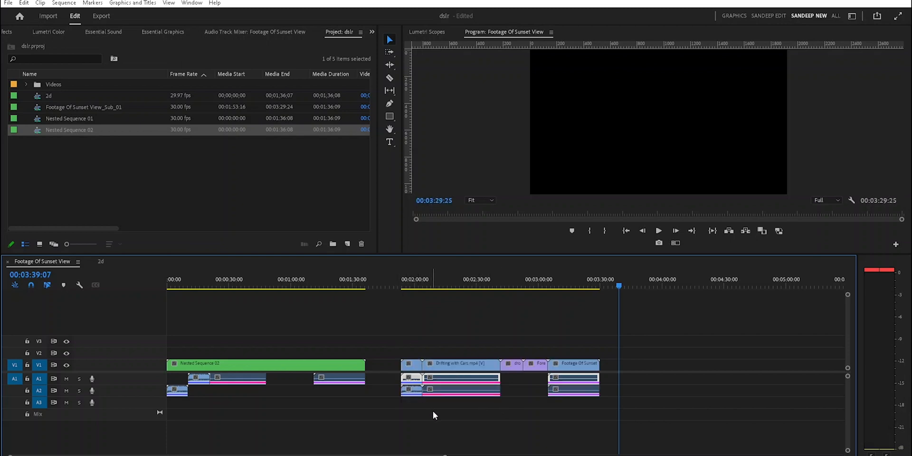
pyautogui.rightClick(546, 366)
pyautogui.click(584, 221)
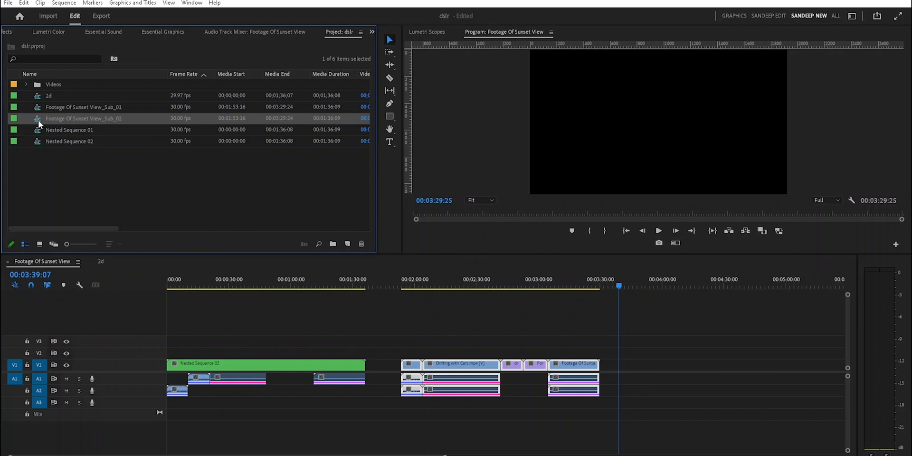
pyautogui.click(471, 430)
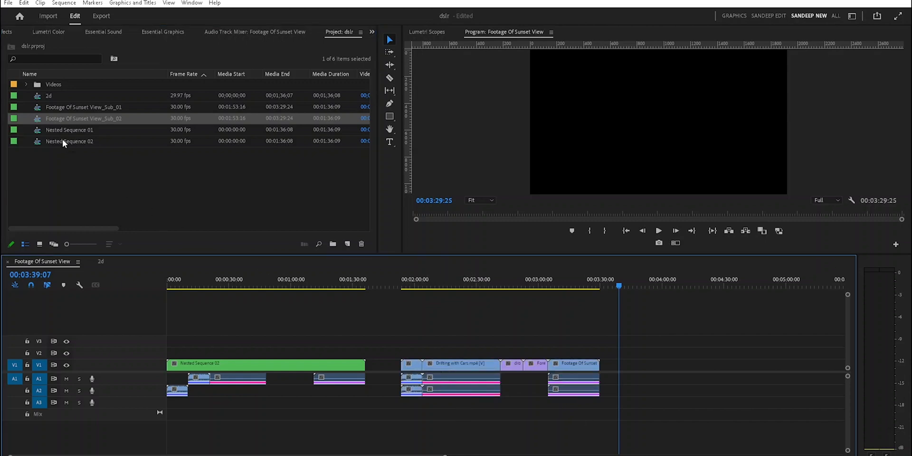
# - Place Footage Of Sunset View_Sub_02 after the original clips, and open it briefly to view its video and audio tracks
pyautogui.moveTo(41, 119); pyautogui.dragTo(646, 373)
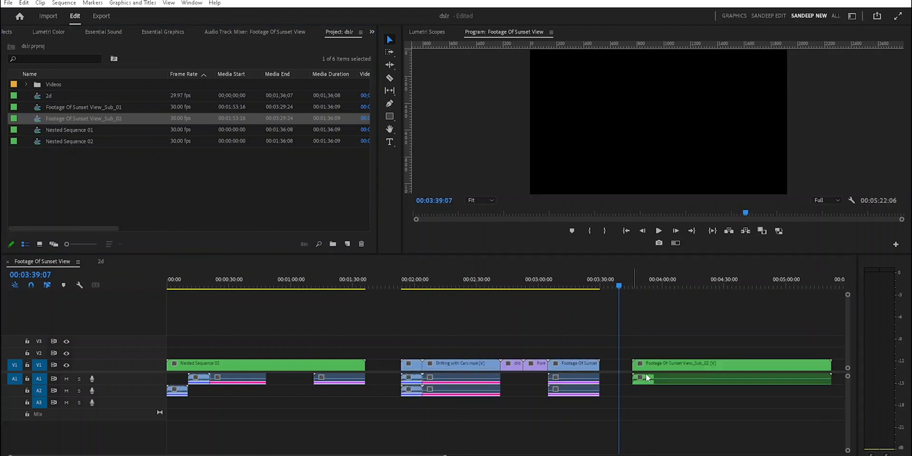
pyautogui.doubleClick(670, 370)
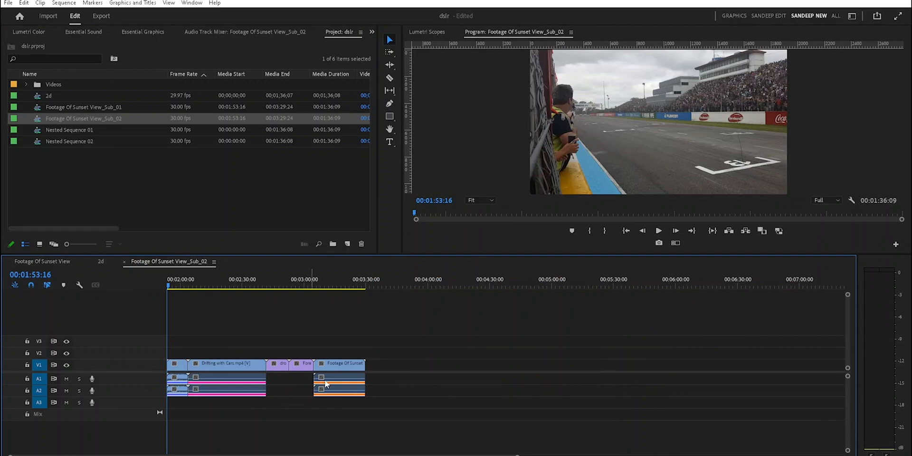
pyautogui.click(124, 262)
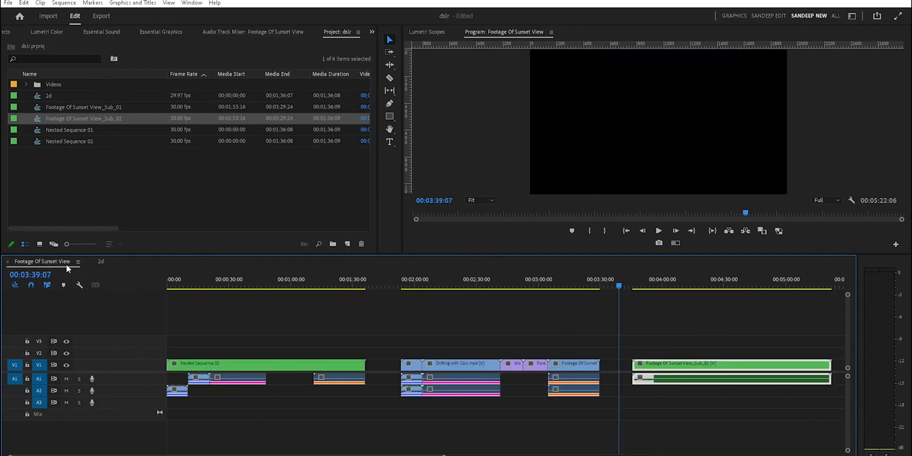